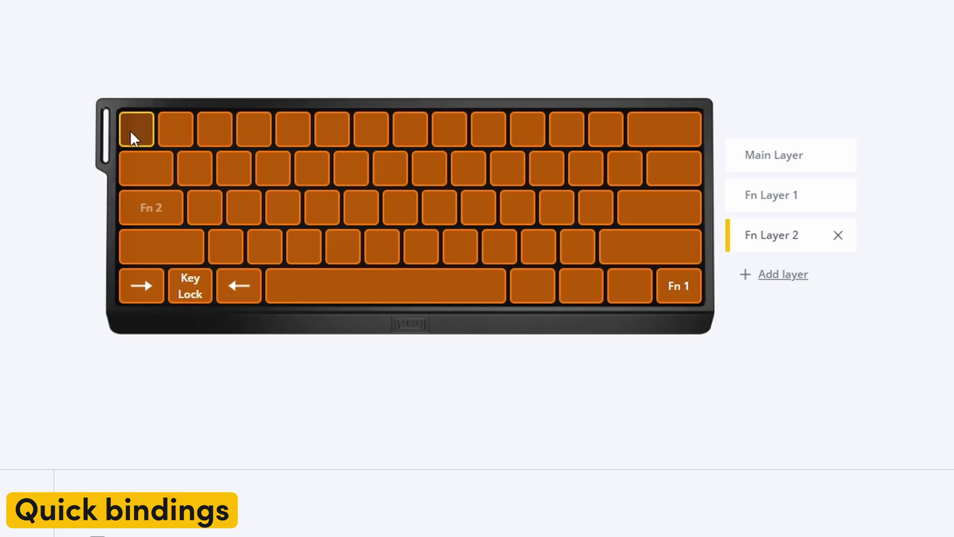
Step: Quick-bind Fn Layer 2's top-row keys to Q, U, C, K, B, I by selecting each and pressing its letter
{"action": "left_click", "coordinate": [136, 129]}
{"action": "key", "text": "q"}
{"action": "left_click", "coordinate": [171, 128]}
{"action": "key", "text": "u"}
{"action": "left_click", "coordinate": [211, 130]}
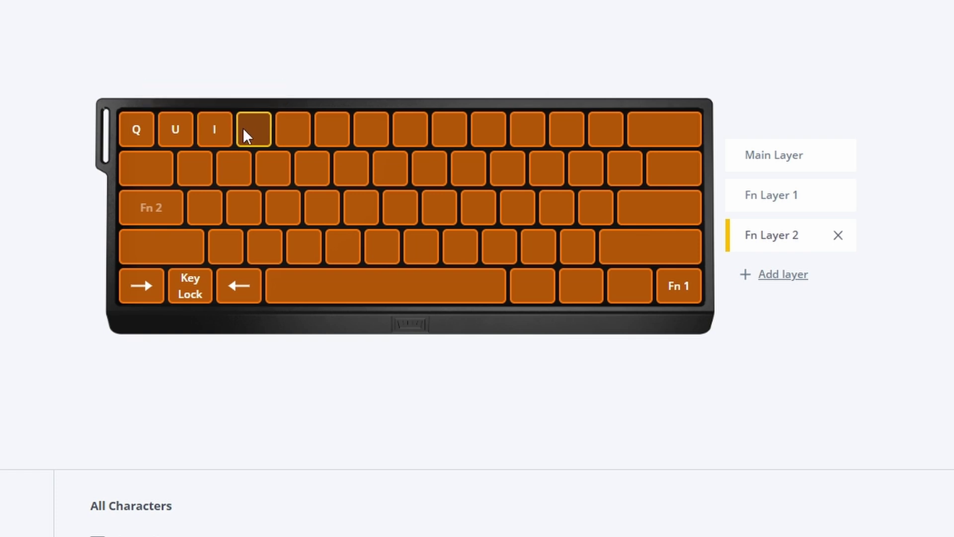
{"action": "key", "text": "c"}
{"action": "left_click", "coordinate": [283, 127]}
{"action": "key", "text": "k"}
{"action": "left_click", "coordinate": [320, 127]}
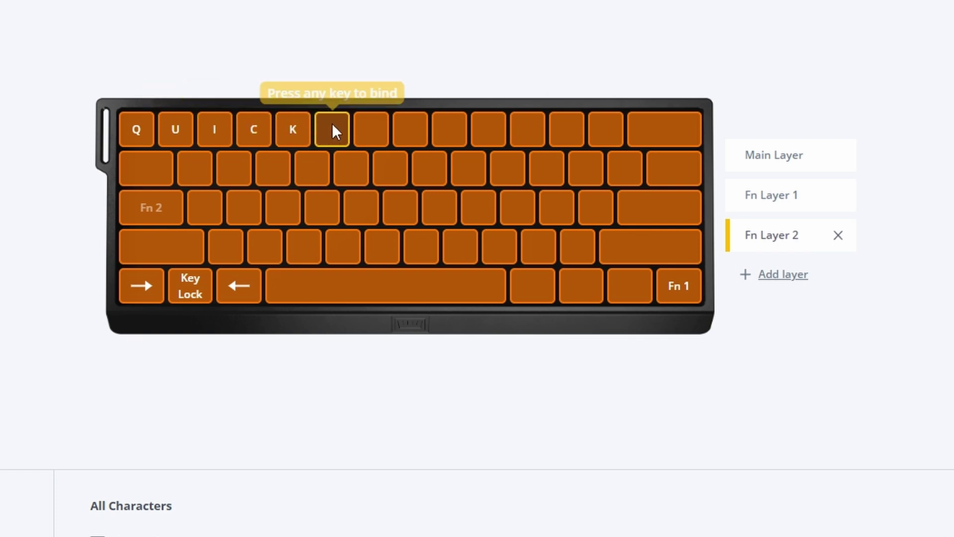
{"action": "key", "text": "b"}
{"action": "left_click", "coordinate": [357, 124]}
{"action": "key", "text": "i"}
{"action": "left_click", "coordinate": [421, 120]}
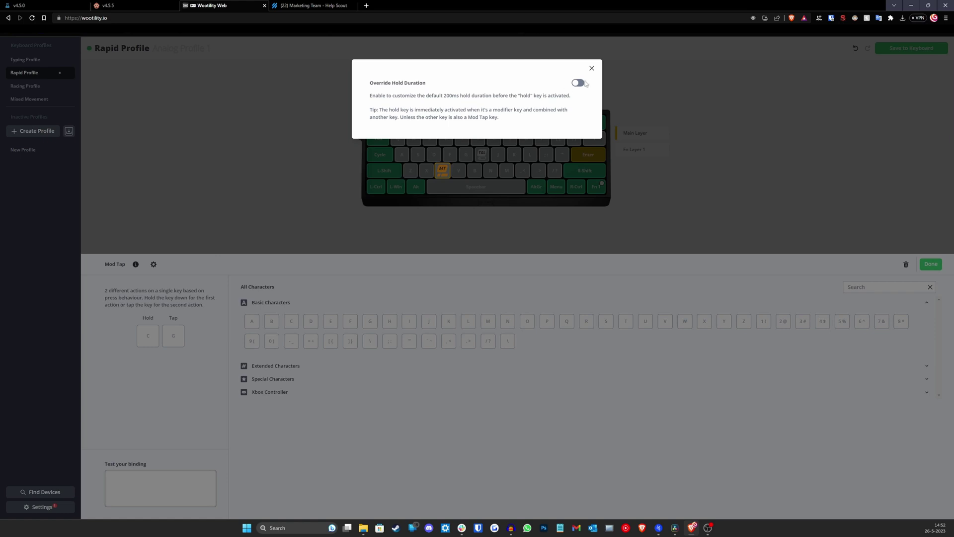
Step: Close the Override Hold Duration settings
{"action": "left_click", "coordinate": [591, 69]}
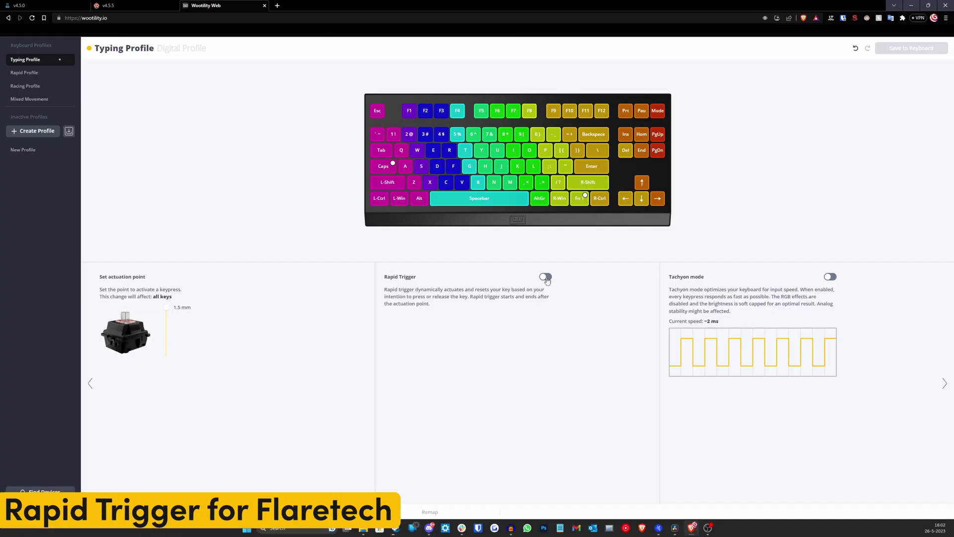
Step: Enable Rapid Trigger for all keys and set upstroke sensitivity to 1.35mm
{"action": "left_click", "coordinate": [546, 278]}
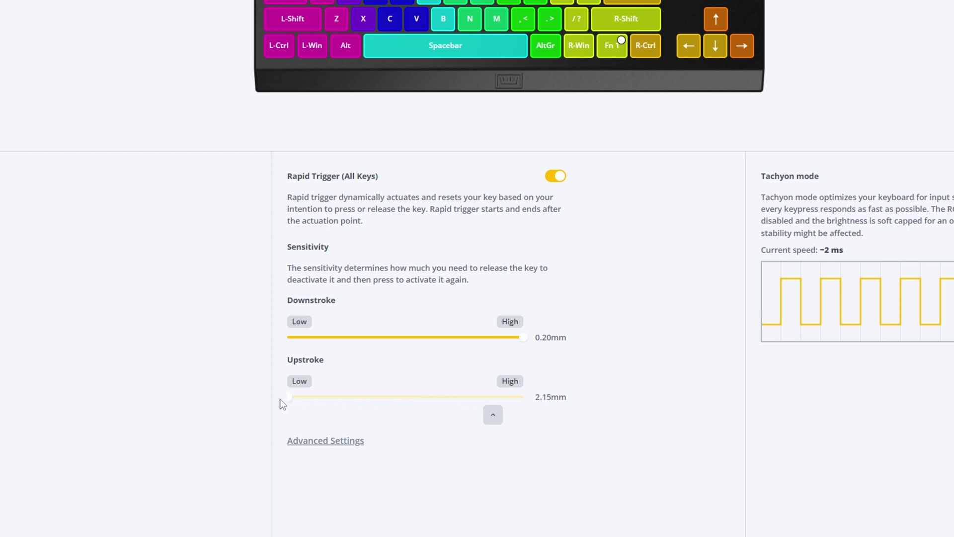
{"action": "left_click_drag", "start_coordinate": [291, 398], "coordinate": [414, 402]}
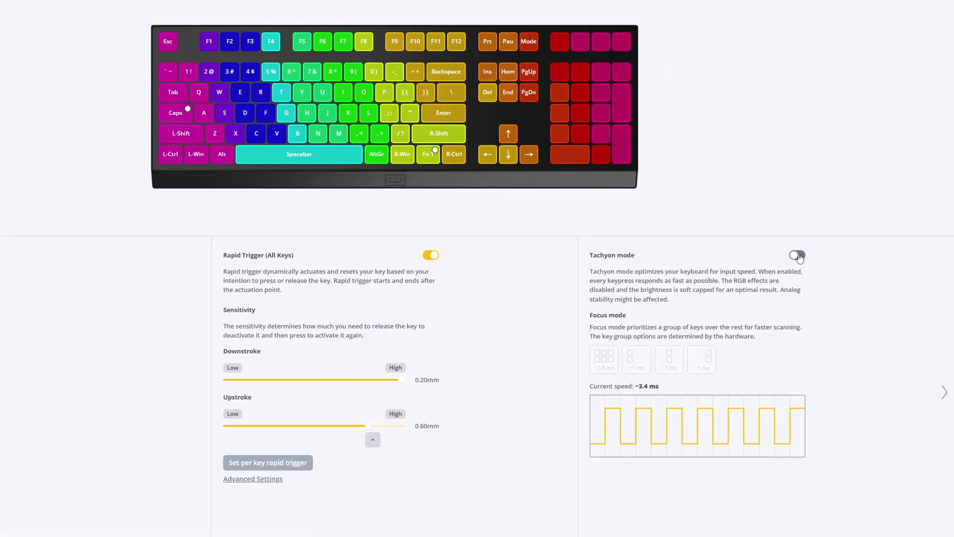
Step: Turn on Tachyon mode so Focus mode key groups become available
{"action": "left_click", "coordinate": [796, 256]}
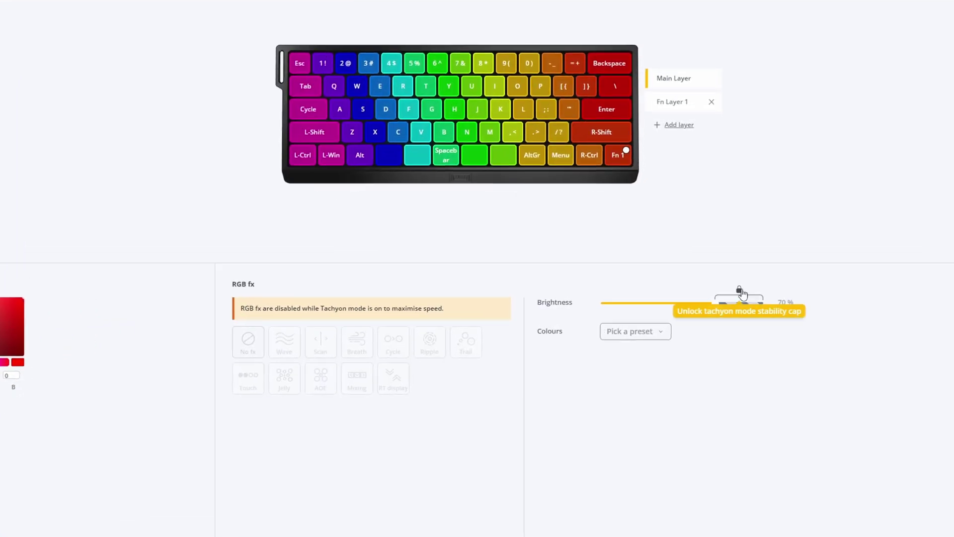
Step: Unlock the Tachyon brightness cap and accept the warning with I understand
{"action": "left_click", "coordinate": [740, 294]}
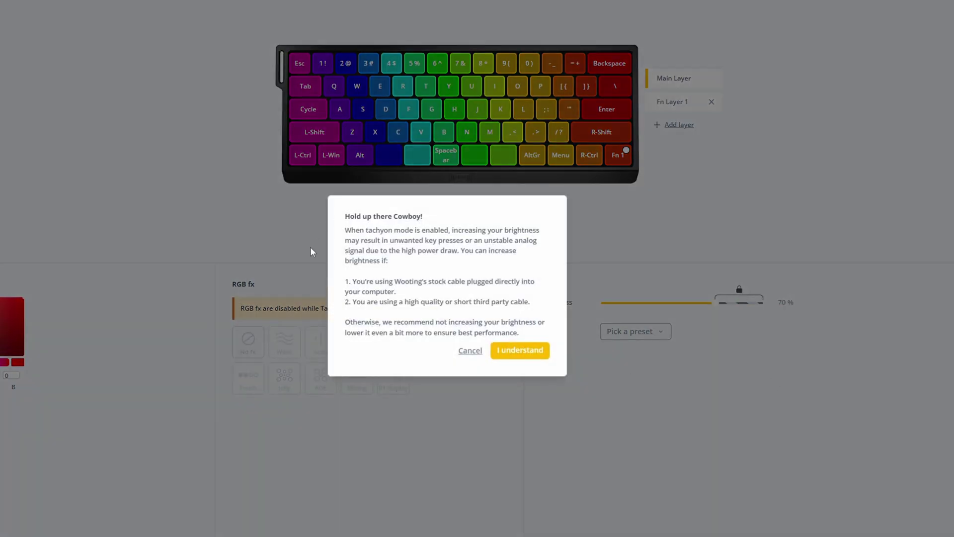
{"action": "left_click", "coordinate": [519, 351]}
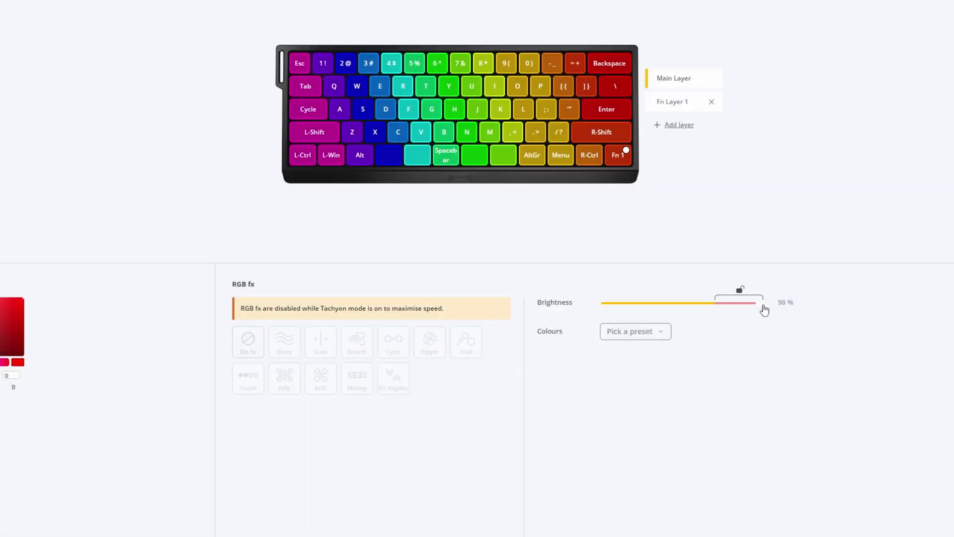